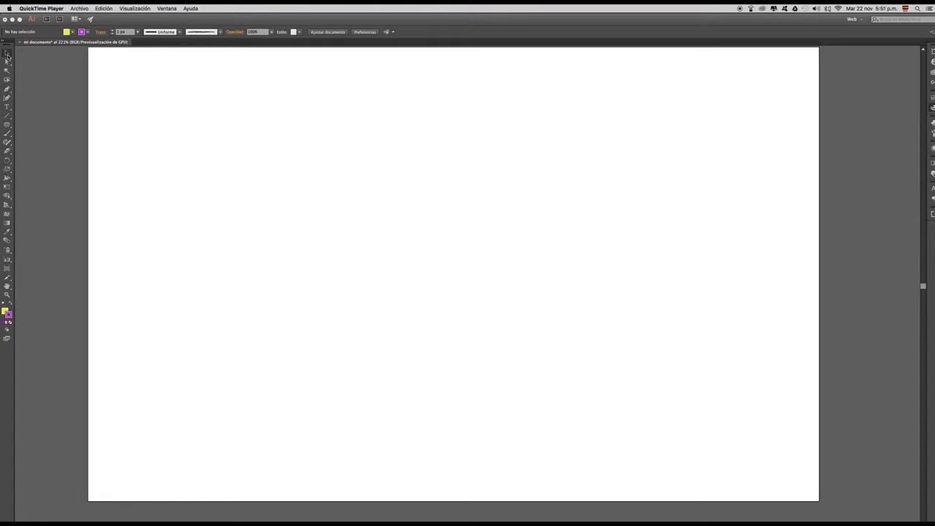
Draw a yellow-filled hexagon about 72 px wide and 62 px high in the upper middle of the artboard
{"action": "left_click", "coordinate": [7, 126]}
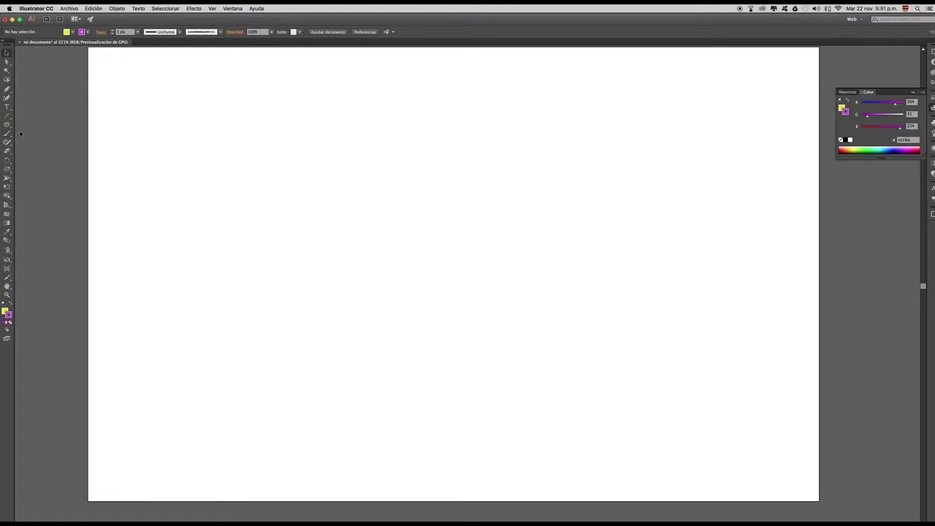
{"action": "left_click_drag", "start_coordinate": [6, 125], "coordinate": [27, 146]}
{"action": "left_click_drag", "start_coordinate": [432, 161], "coordinate": [434, 187]}
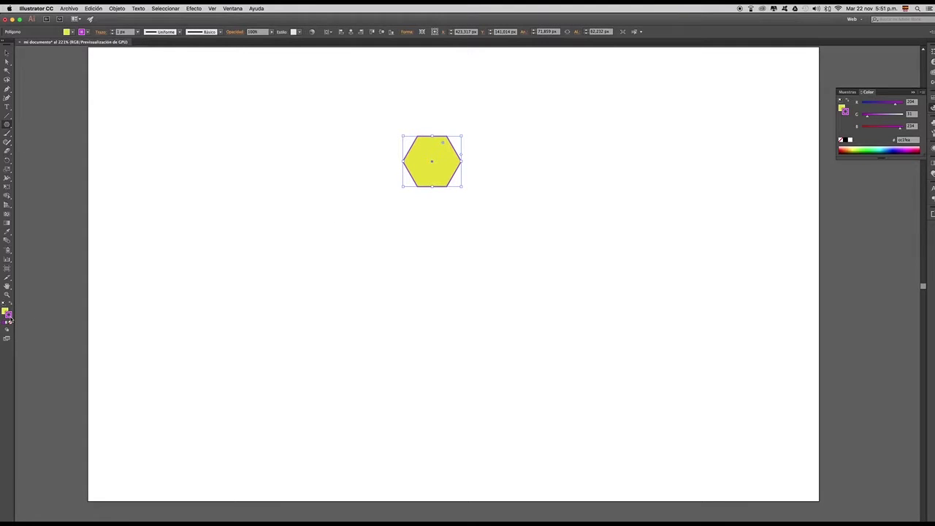
Set the hexagon's stroke to the near-black colour #0a010c
{"action": "double_click", "coordinate": [9, 317]}
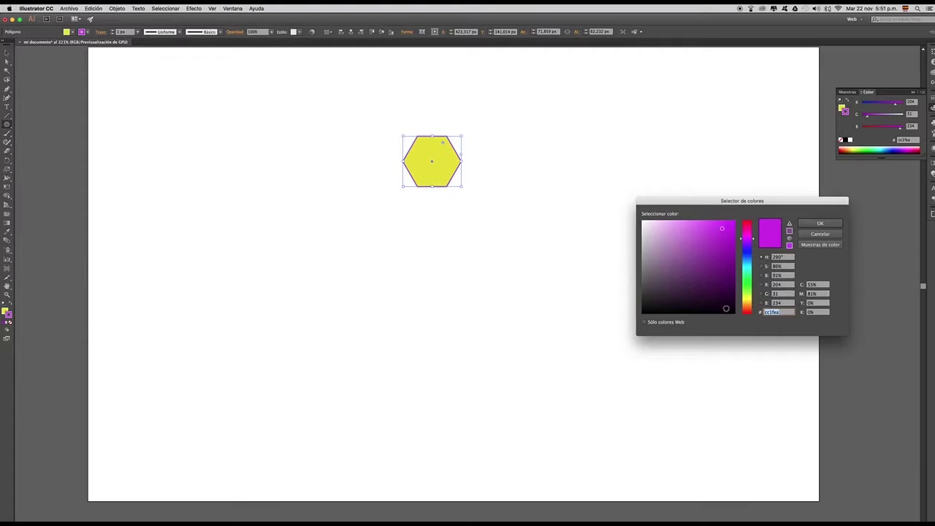
{"action": "left_click", "coordinate": [726, 308]}
{"action": "left_click", "coordinate": [820, 222]}
Move the hexagon slightly down and right to about X 441 px, Y 199 px, and deselect it
{"action": "left_click", "coordinate": [7, 53]}
{"action": "left_click_drag", "start_coordinate": [426, 160], "coordinate": [447, 209]}
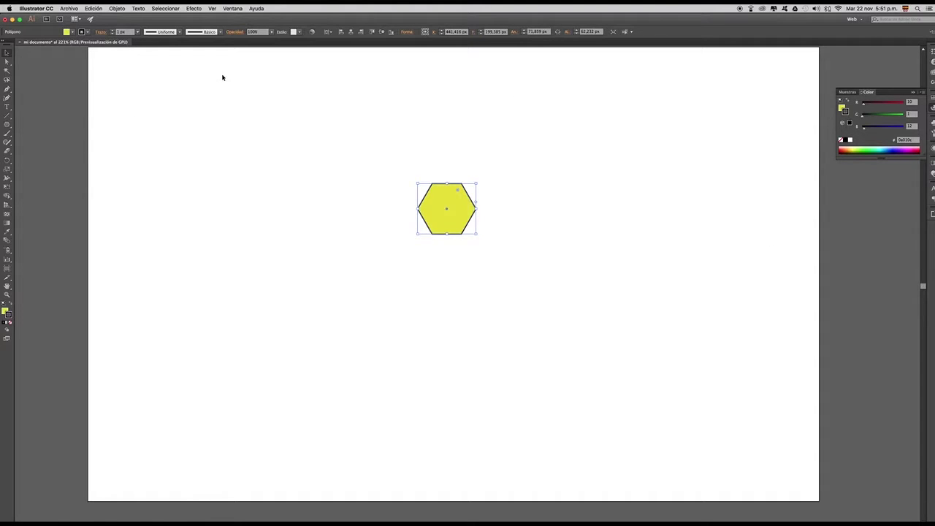
{"action": "left_click", "coordinate": [62, 103]}
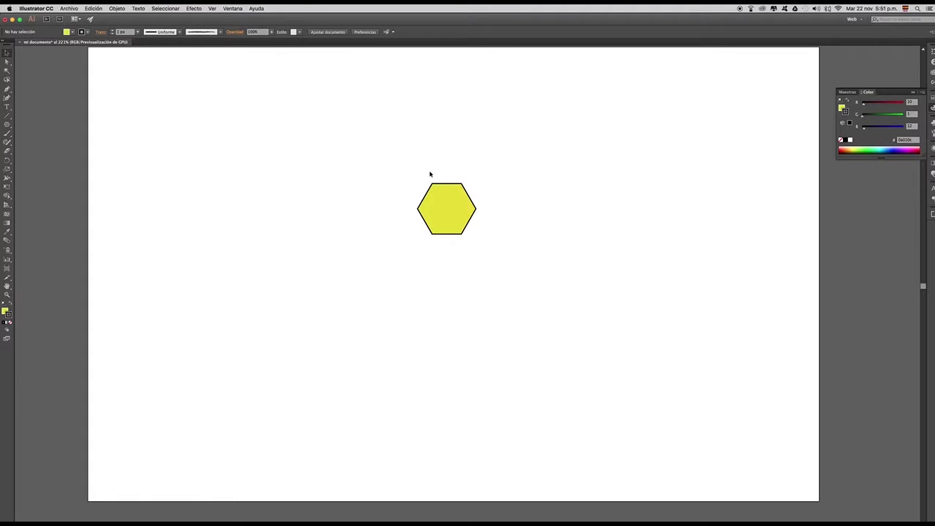
Resize and rotate the hexagon until it stands on a vertex at about 89 px wide and 103 px high, and deselect it
{"action": "left_click", "coordinate": [459, 212]}
{"action": "scroll", "coordinate": [440, 200], "scroll_direction": "right", "scroll_amount": 1}
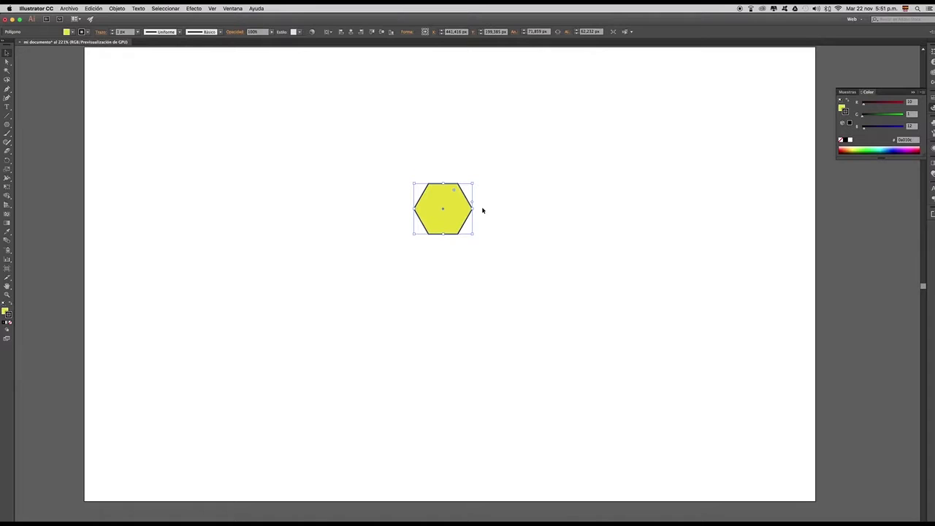
{"action": "left_click", "coordinate": [517, 190]}
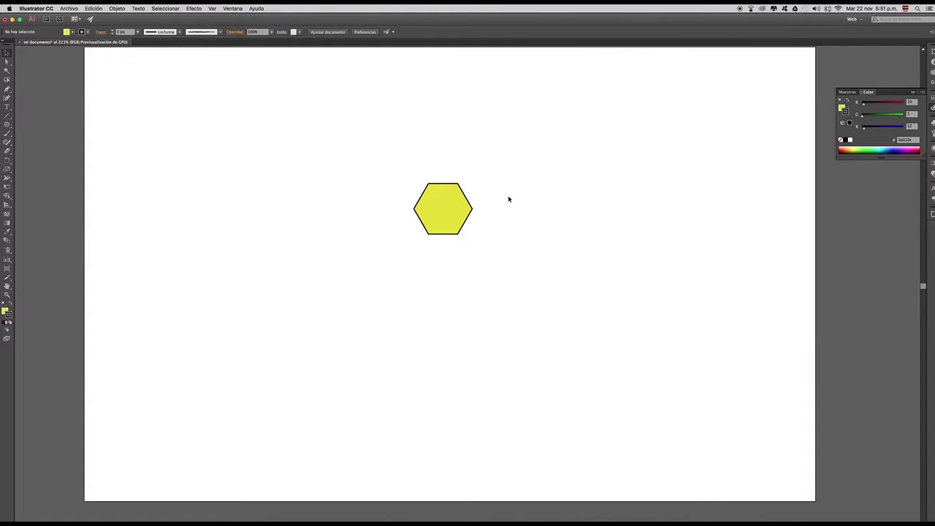
{"action": "left_click", "coordinate": [447, 208]}
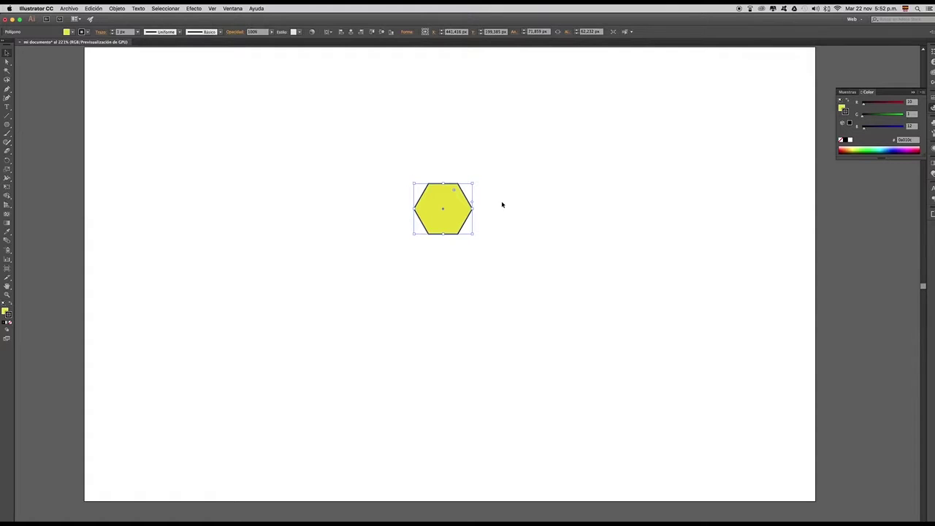
{"action": "left_click_drag", "start_coordinate": [472, 183], "coordinate": [543, 136]}
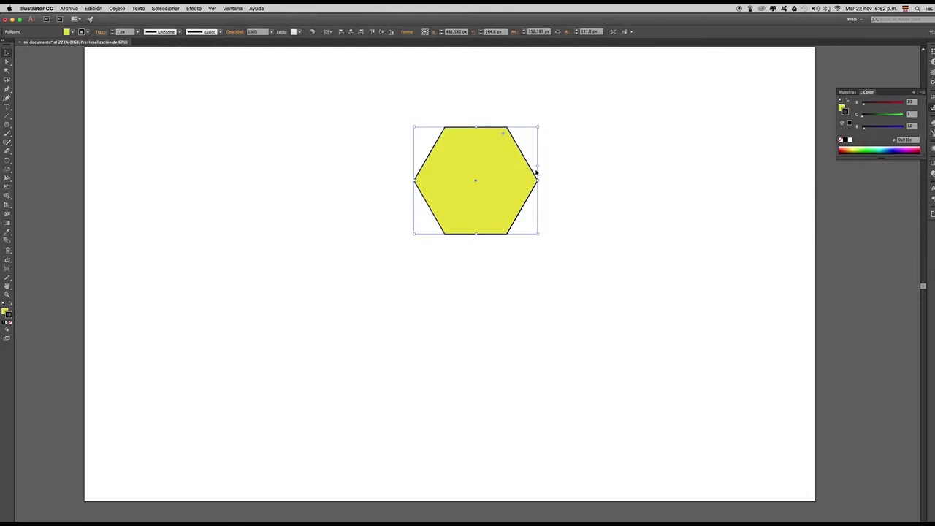
{"action": "left_click_drag", "start_coordinate": [538, 125], "coordinate": [416, 156]}
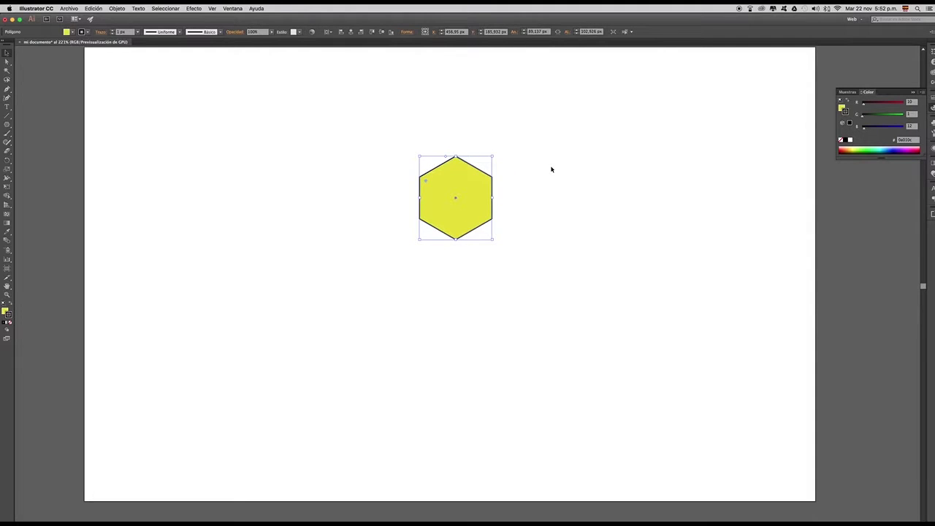
{"action": "left_click", "coordinate": [319, 159]}
{"action": "left_click_drag", "start_coordinate": [363, 131], "coordinate": [506, 252]}
{"action": "left_click", "coordinate": [578, 233]}
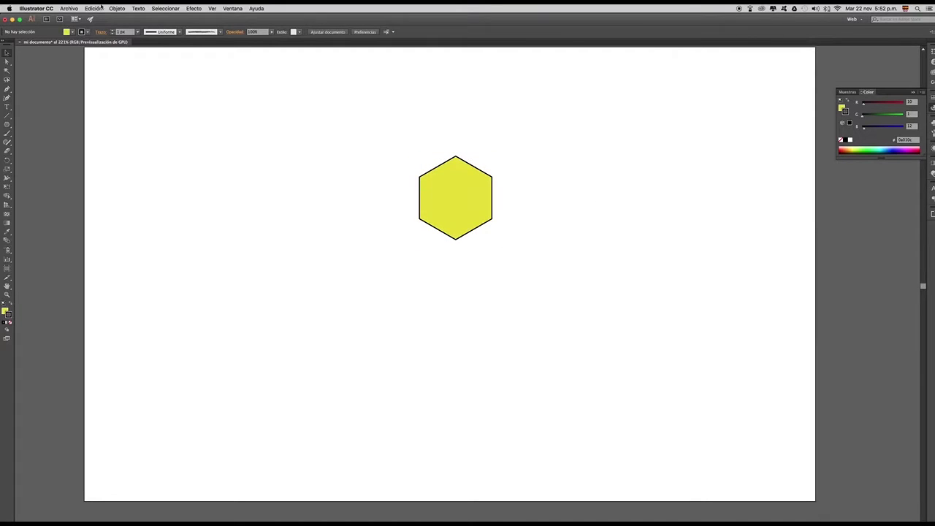
Reshape the hexagon with Direct Selection by pulling its top vertex up and right and its bottom vertex down and left
{"action": "left_click", "coordinate": [6, 64]}
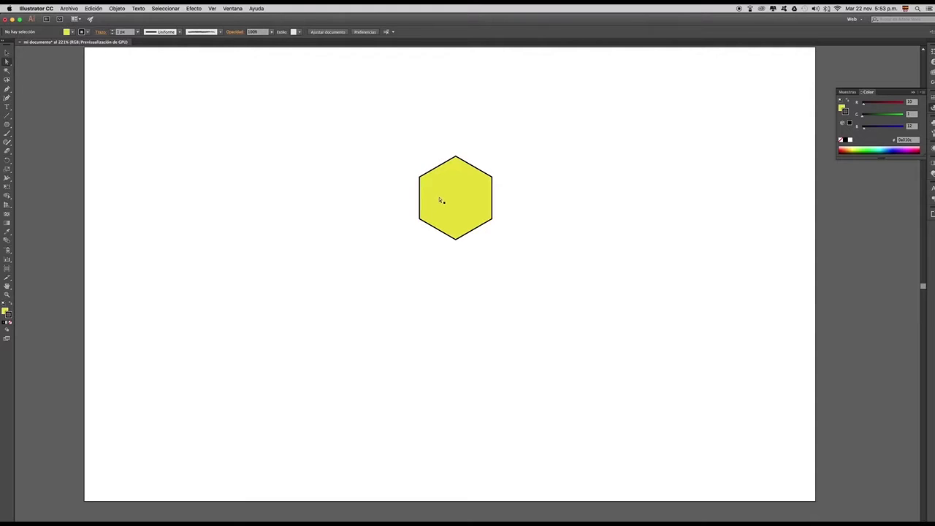
{"action": "left_click", "coordinate": [456, 158]}
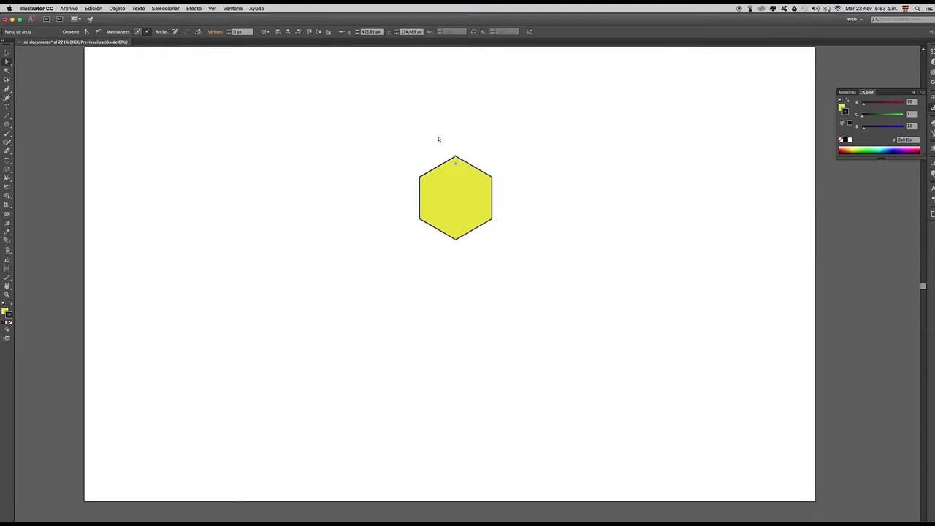
{"action": "left_click_drag", "start_coordinate": [455, 158], "coordinate": [495, 150]}
{"action": "left_click", "coordinate": [455, 242]}
{"action": "left_click_drag", "start_coordinate": [455, 241], "coordinate": [399, 247]}
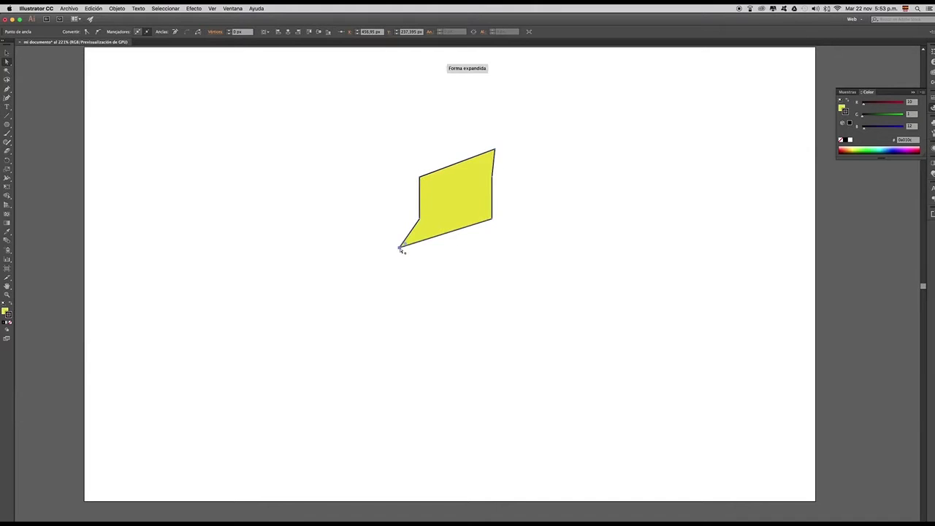
{"action": "left_click_drag", "start_coordinate": [496, 150], "coordinate": [501, 133]}
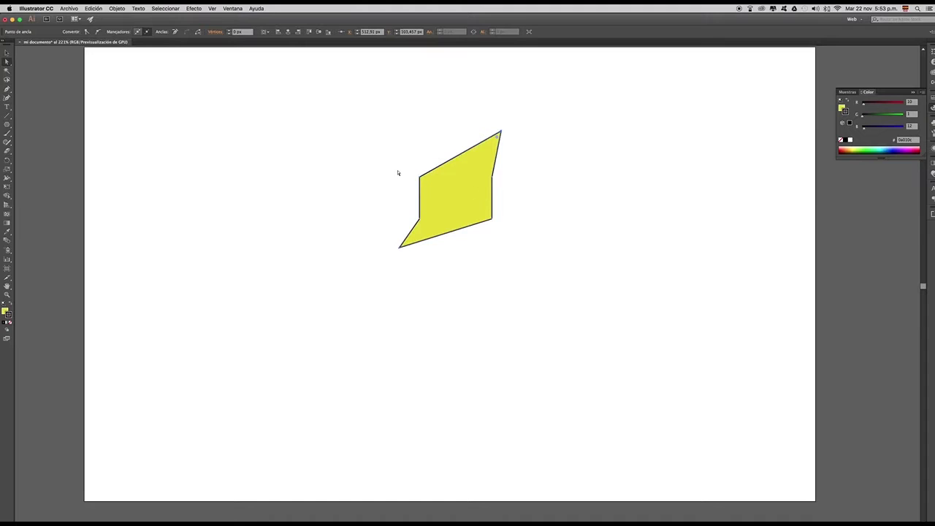
Pull two opposite side vertices inward and adjust the remaining corners and tips to form a slim lightning bolt
{"action": "left_click_drag", "start_coordinate": [491, 180], "coordinate": [453, 192]}
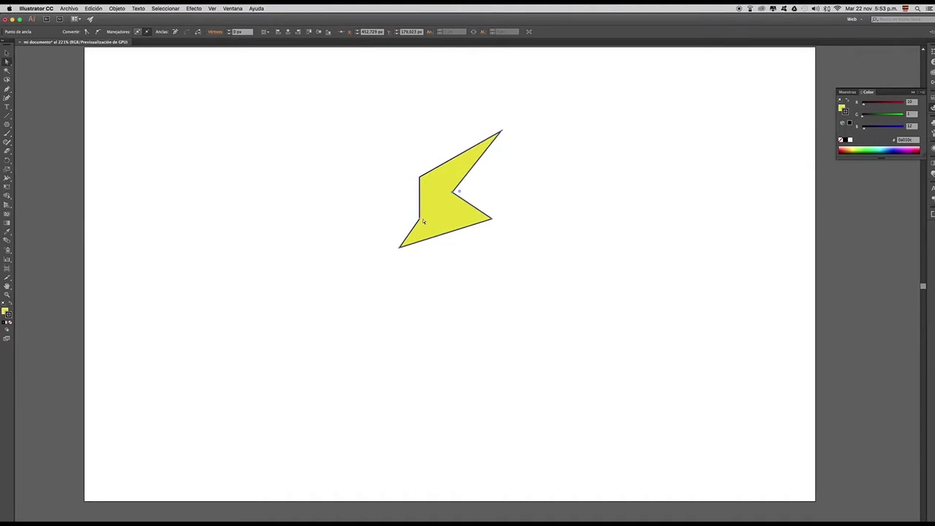
{"action": "left_click_drag", "start_coordinate": [420, 220], "coordinate": [434, 203]}
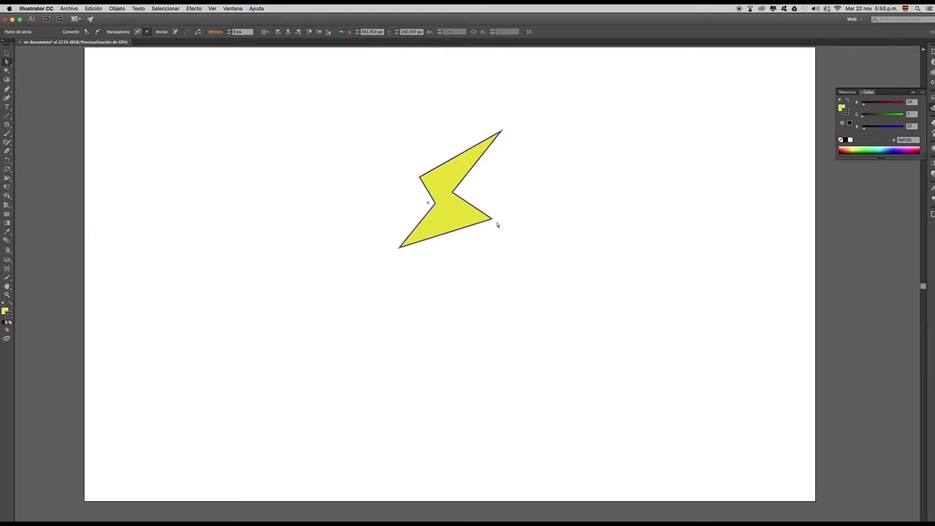
{"action": "left_click_drag", "start_coordinate": [491, 221], "coordinate": [467, 232]}
{"action": "left_click_drag", "start_coordinate": [377, 260], "coordinate": [395, 277]}
{"action": "left_click_drag", "start_coordinate": [420, 176], "coordinate": [429, 171]}
{"action": "left_click_drag", "start_coordinate": [504, 133], "coordinate": [501, 137]}
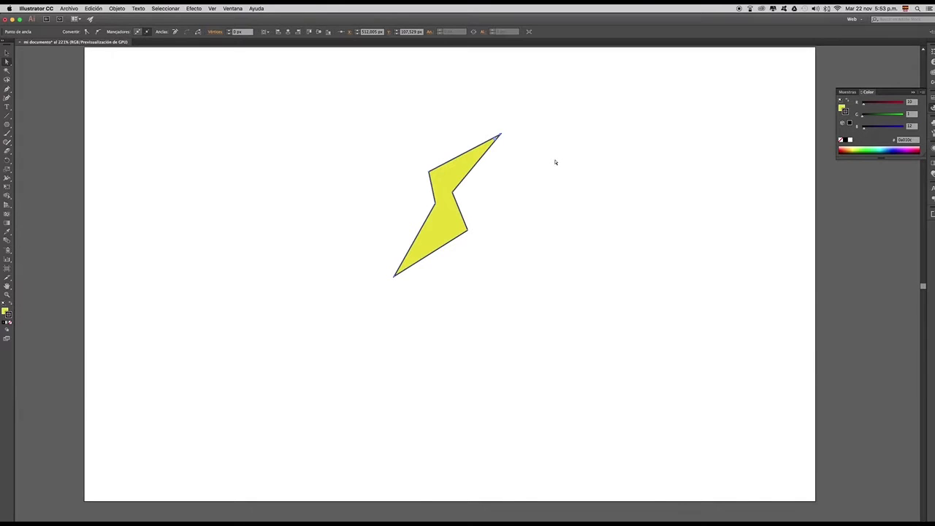
Draw four yellow five-pointed stars of different sizes in the upper-left area of the artboard
{"action": "left_click", "coordinate": [7, 71]}
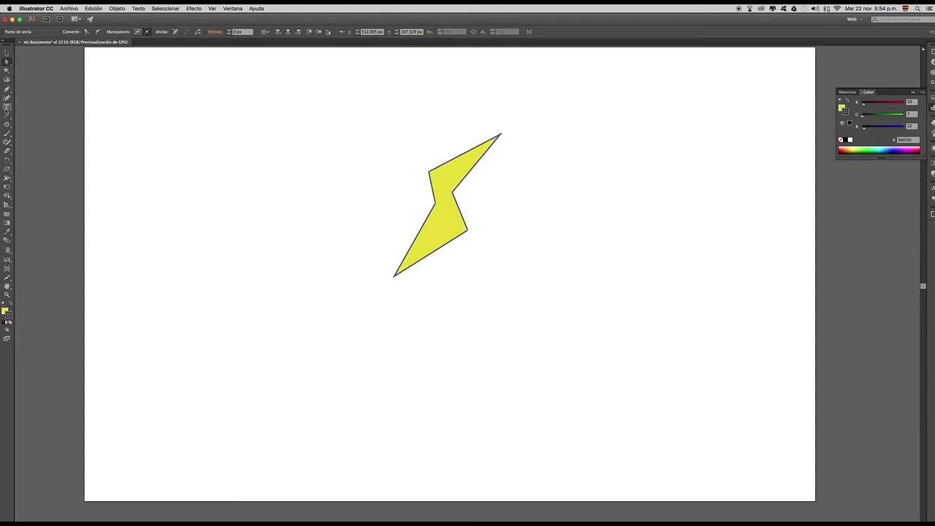
{"action": "left_click_drag", "start_coordinate": [11, 125], "coordinate": [44, 159]}
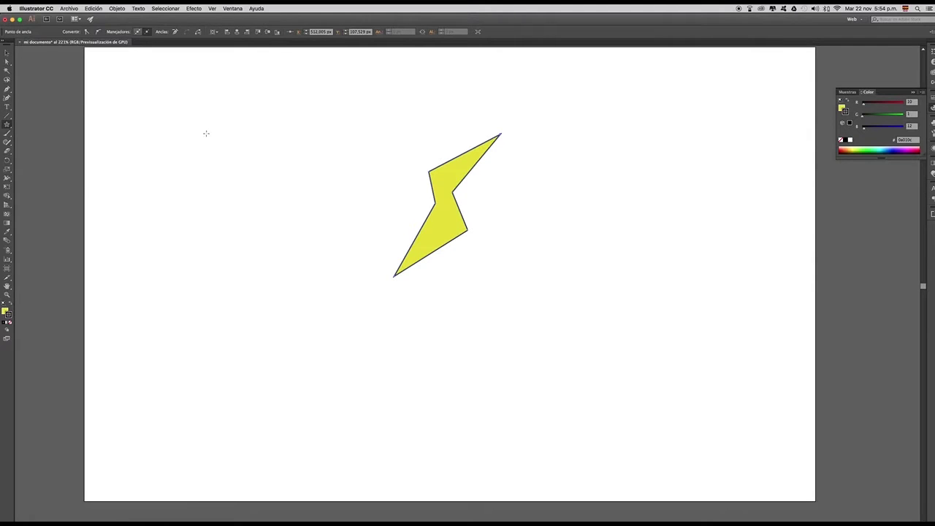
{"action": "mouse_move", "coordinate": [196, 120]}
{"action": "left_mouse_down"}
{"action": "mouse_move", "coordinate": [212, 142]}
{"action": "mouse_move", "coordinate": [229, 139]}
{"action": "left_mouse_up"}
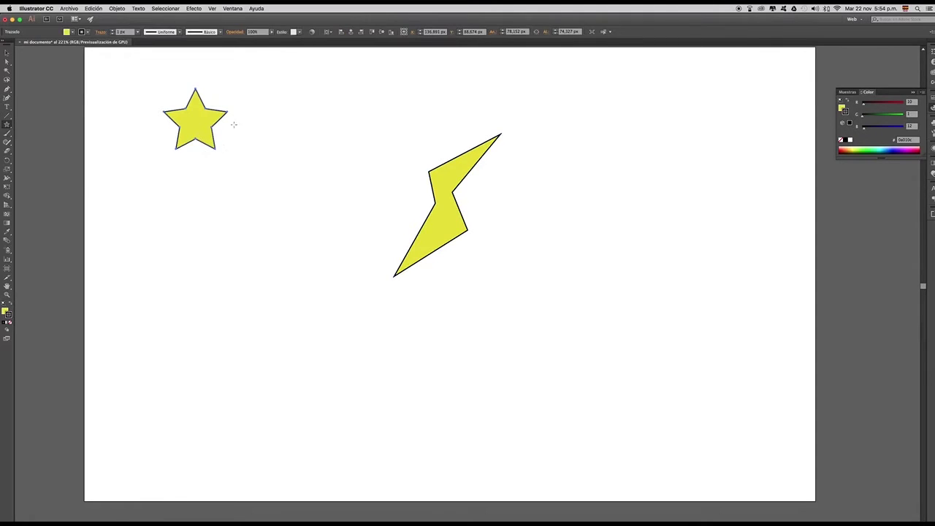
{"action": "left_click_drag", "start_coordinate": [247, 95], "coordinate": [254, 125]}
{"action": "left_click_drag", "start_coordinate": [240, 182], "coordinate": [257, 199]}
{"action": "left_click_drag", "start_coordinate": [282, 138], "coordinate": [294, 162]}
Set the fill of the rightmost star to magenta #e21acf and deselect it
{"action": "left_click", "coordinate": [8, 53]}
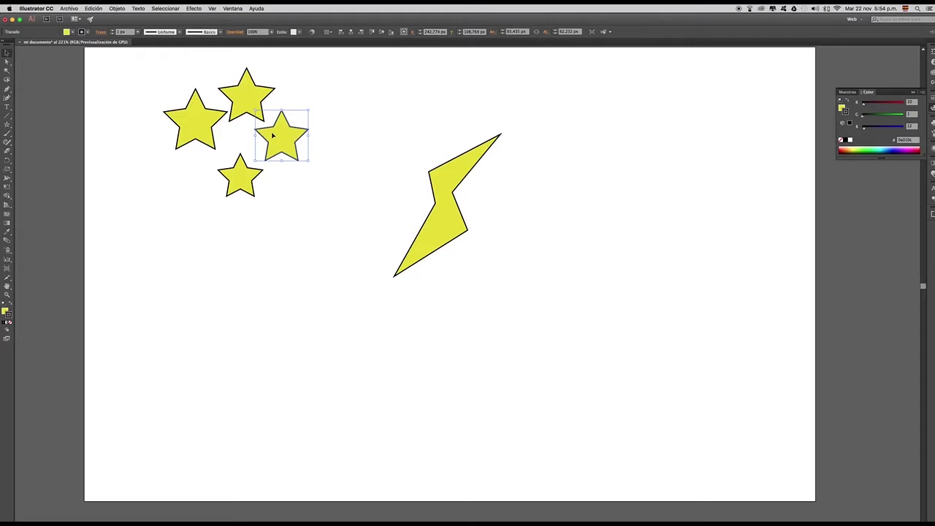
{"action": "double_click", "coordinate": [6, 312]}
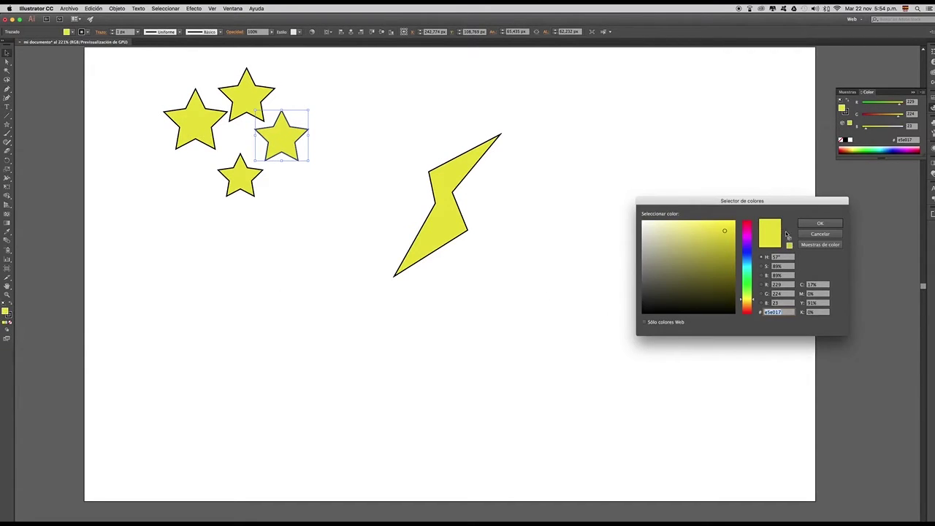
{"action": "left_click", "coordinate": [745, 236]}
{"action": "left_click", "coordinate": [813, 224]}
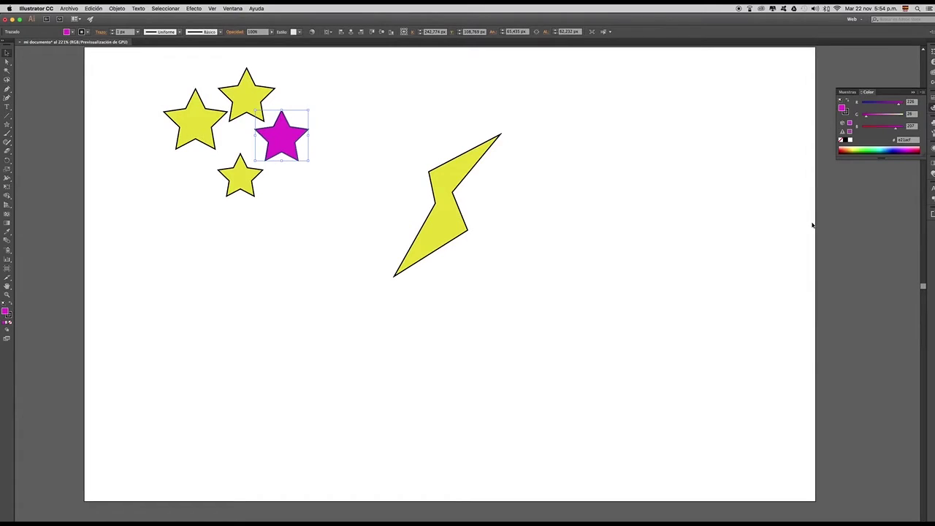
{"action": "left_click", "coordinate": [148, 86]}
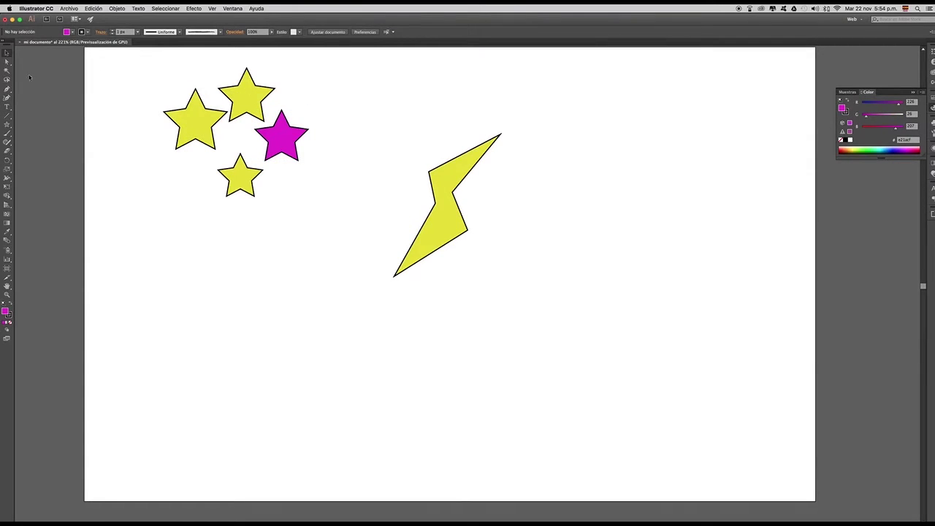
Select all the yellow shapes with the Magic Wand by sampling two different yellow stars, clearing the selection after each
{"action": "key", "text": "y"}
{"action": "left_click", "coordinate": [244, 97]}
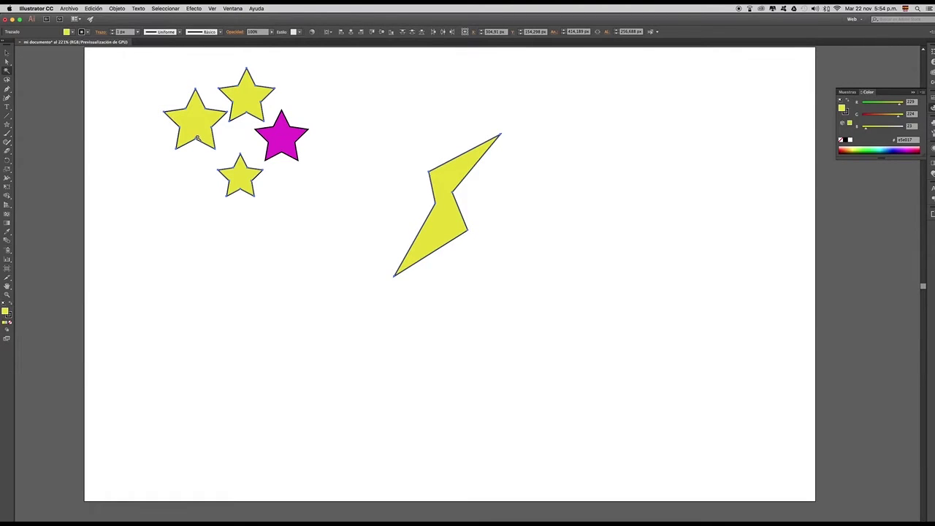
{"action": "left_click", "coordinate": [7, 54]}
{"action": "left_click", "coordinate": [146, 83]}
{"action": "left_click", "coordinate": [8, 70]}
{"action": "left_click", "coordinate": [192, 121]}
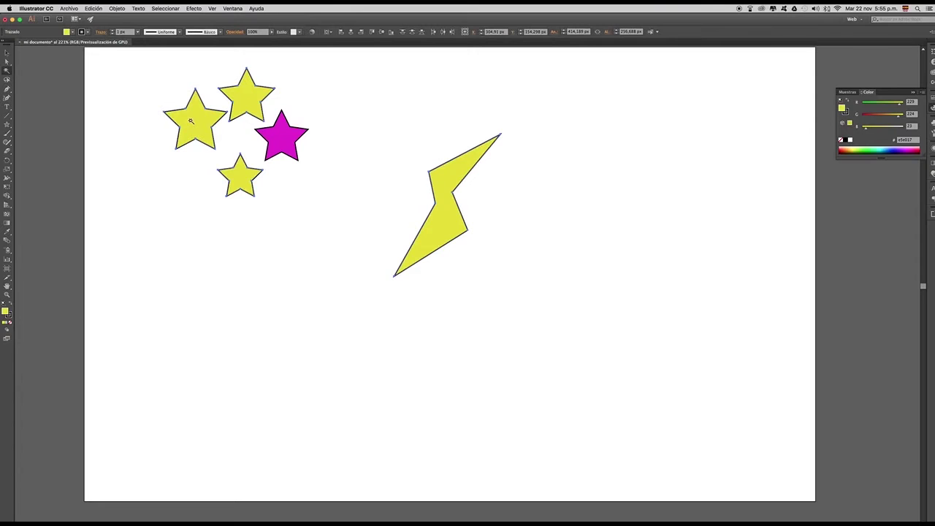
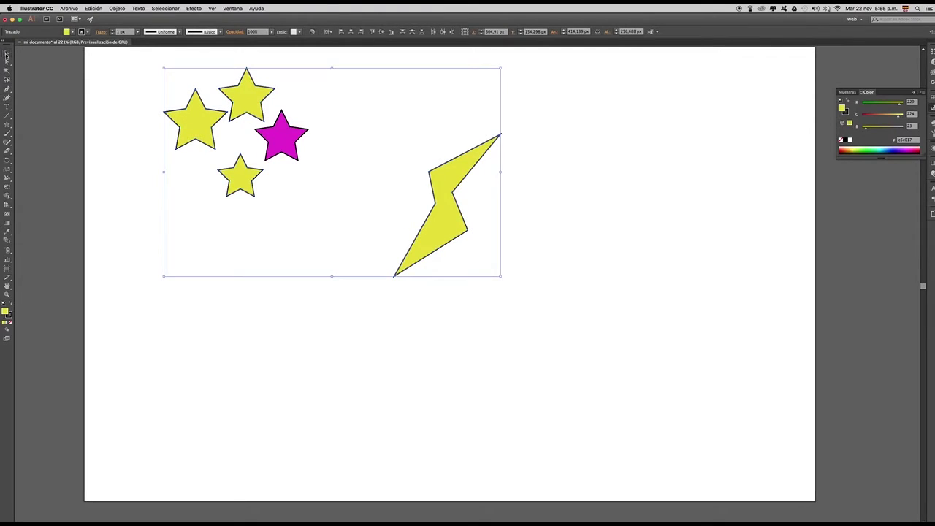
{"action": "left_click", "coordinate": [127, 85]}
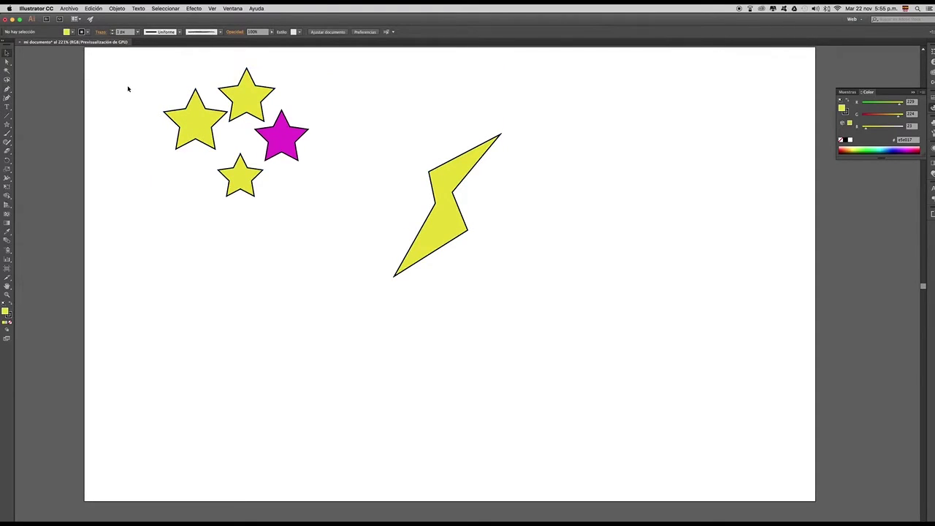
Move the stars close together so they overlap the largest one, with the magenta star in front
{"action": "left_click", "coordinate": [8, 81]}
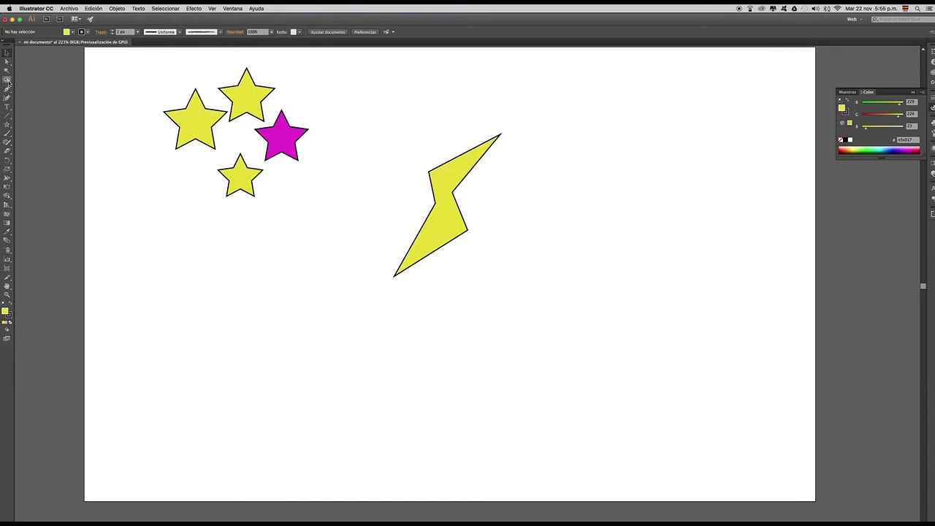
{"action": "left_click", "coordinate": [7, 53]}
{"action": "left_click_drag", "start_coordinate": [232, 106], "coordinate": [205, 139]}
{"action": "left_click_drag", "start_coordinate": [285, 126], "coordinate": [239, 128]}
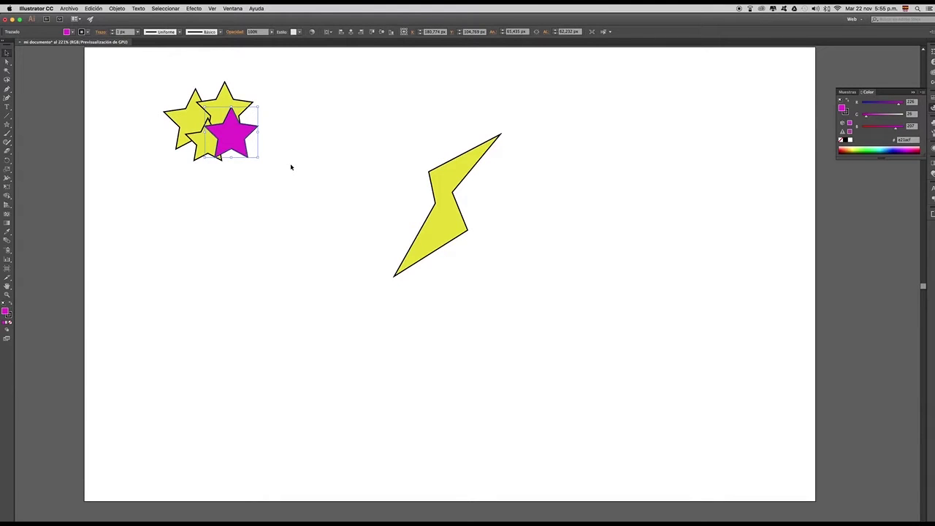
Select all four overlapping stars with the Lasso tool and clear the selection
{"action": "scroll", "coordinate": [290, 167], "scroll_direction": "right", "scroll_amount": 1}
{"action": "left_click_drag", "start_coordinate": [309, 137], "coordinate": [305, 194]}
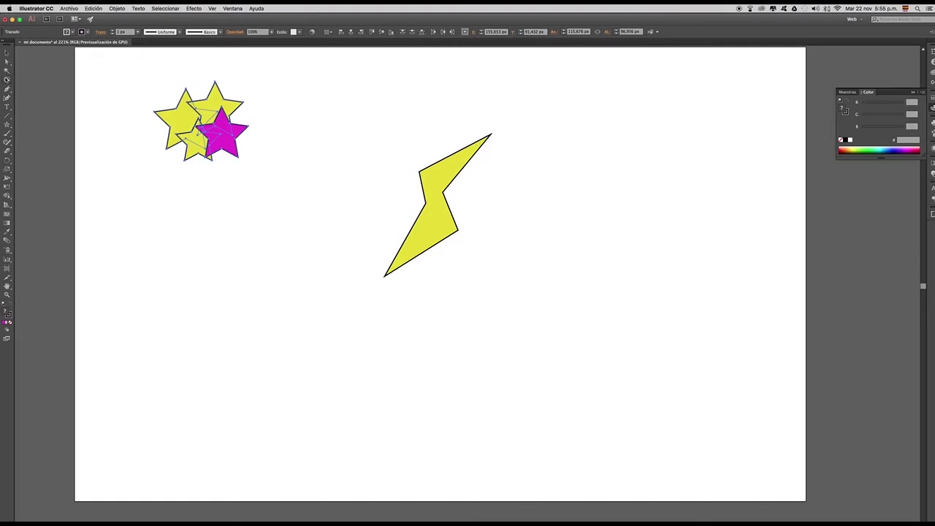
{"action": "left_click", "coordinate": [6, 79]}
{"action": "left_click", "coordinate": [7, 52]}
{"action": "left_click", "coordinate": [252, 176]}
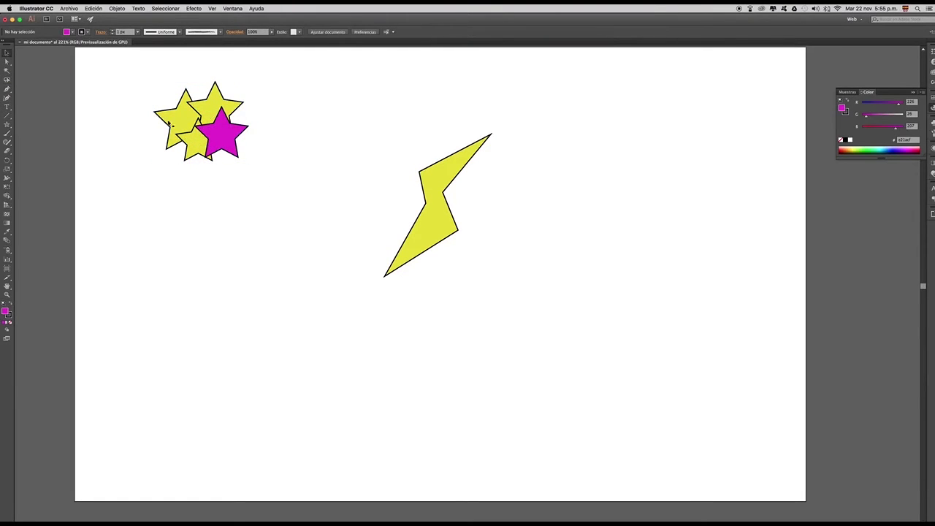
Select the star cluster with a rectangular selection, clear it, and pick the largest yellow star and the magenta star individually
{"action": "left_click_drag", "start_coordinate": [143, 85], "coordinate": [298, 191]}
{"action": "left_click", "coordinate": [324, 187]}
{"action": "left_click", "coordinate": [181, 117]}
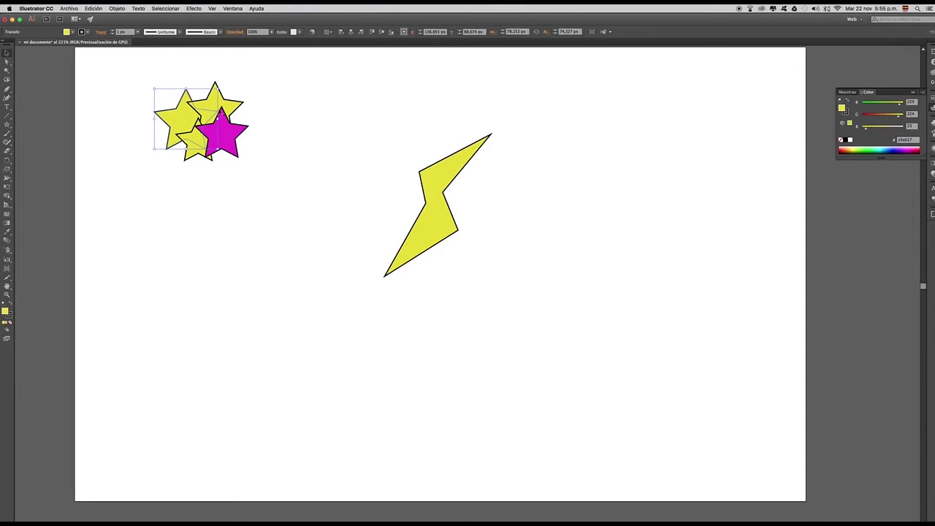
{"action": "left_click", "coordinate": [221, 143]}
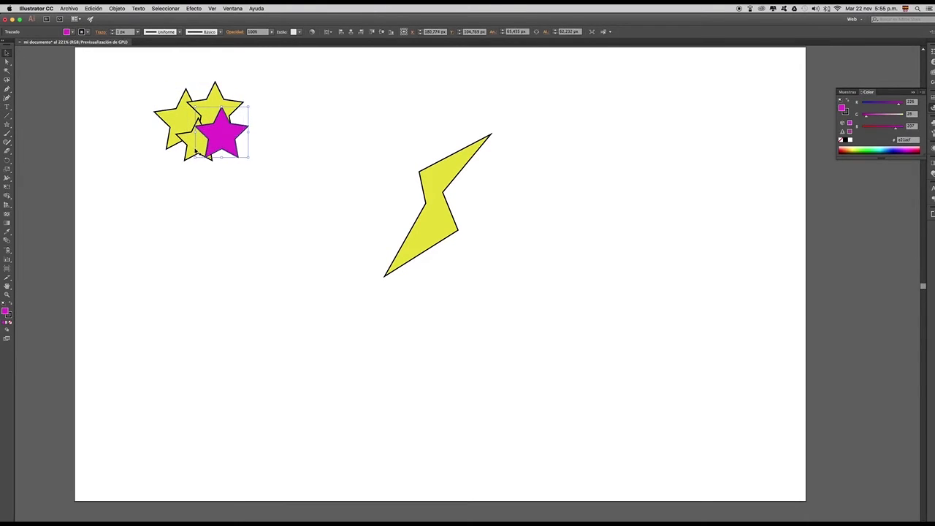
Select the three yellow stars one at a time with the Selection tool and clear the selection
{"action": "left_click", "coordinate": [188, 143]}
{"action": "left_click", "coordinate": [167, 117]}
{"action": "left_click", "coordinate": [231, 106]}
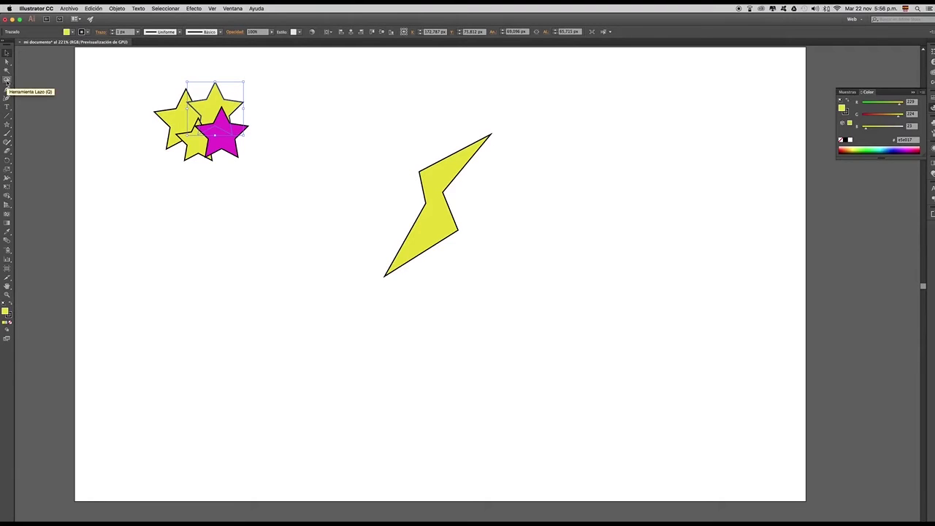
{"action": "left_click", "coordinate": [142, 94]}
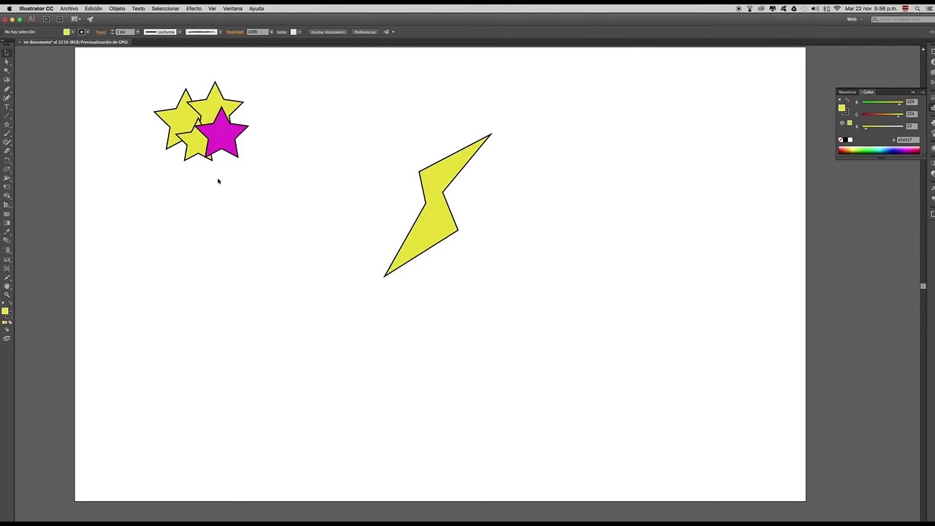
Select all four overlapping stars together, group them and clear the selection
{"action": "left_click_drag", "start_coordinate": [140, 80], "coordinate": [255, 188]}
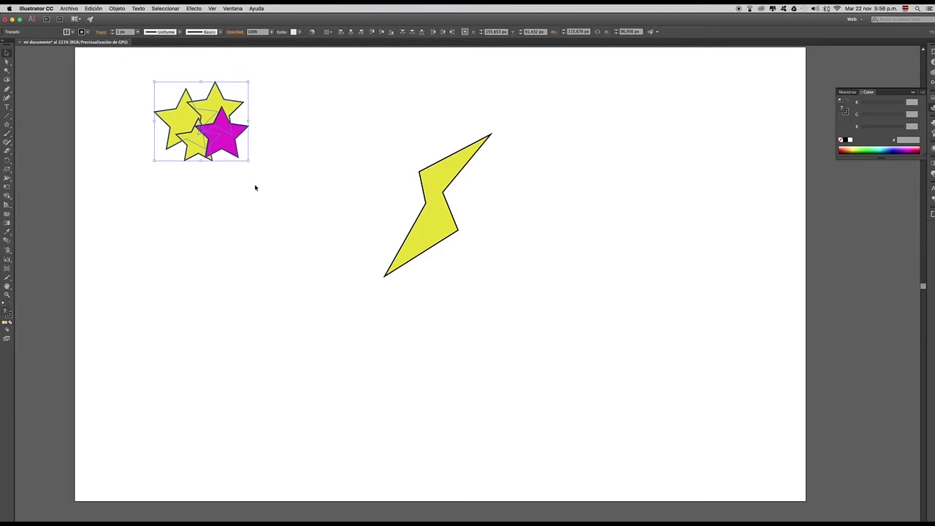
{"action": "left_click", "coordinate": [119, 10]}
{"action": "left_click", "coordinate": [118, 10]}
{"action": "left_click", "coordinate": [118, 9]}
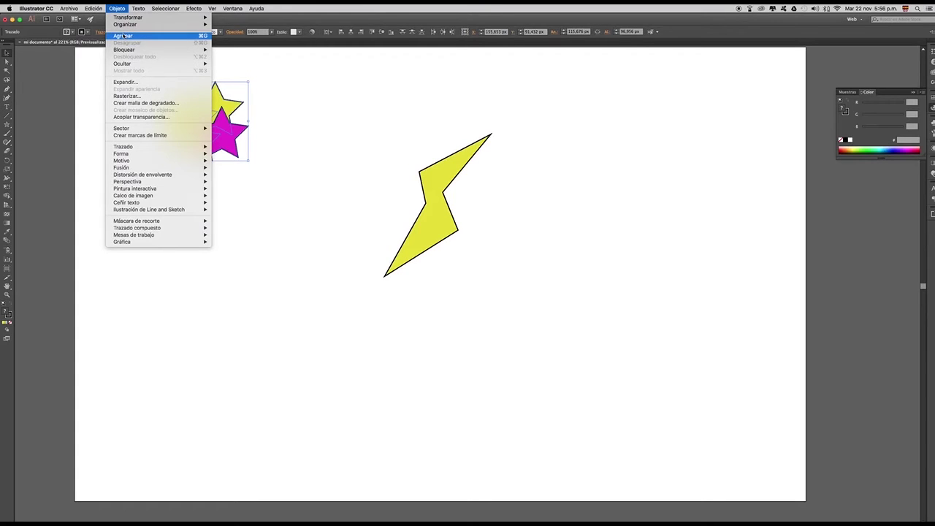
{"action": "left_click", "coordinate": [123, 37]}
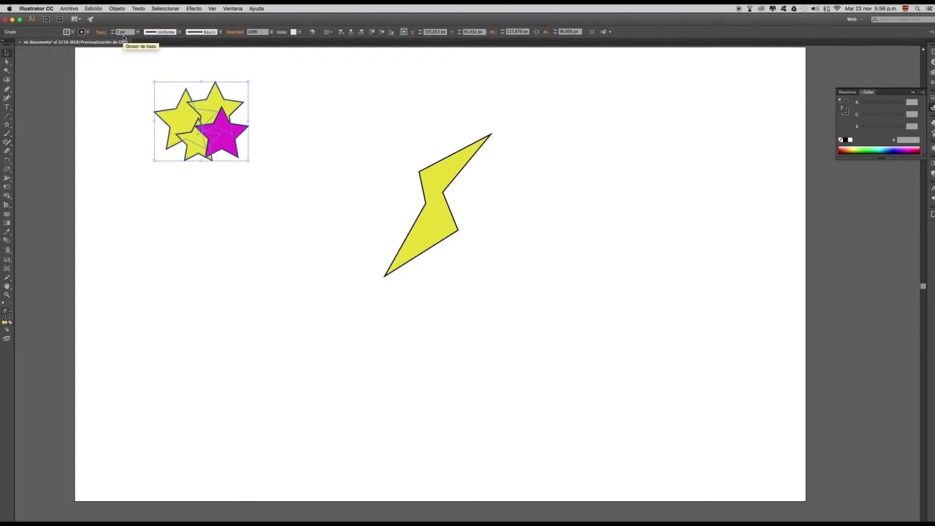
{"action": "left_click", "coordinate": [205, 215]}
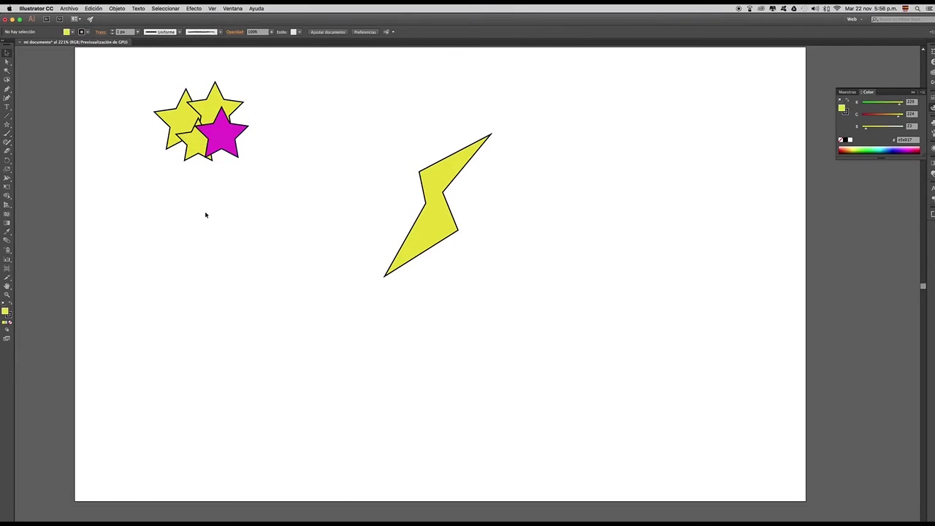
Move the star group slightly to the left, then reselect the whole group through its magenta star and clear the selection
{"action": "left_click", "coordinate": [180, 124]}
{"action": "left_click_drag", "start_coordinate": [180, 125], "coordinate": [201, 115]}
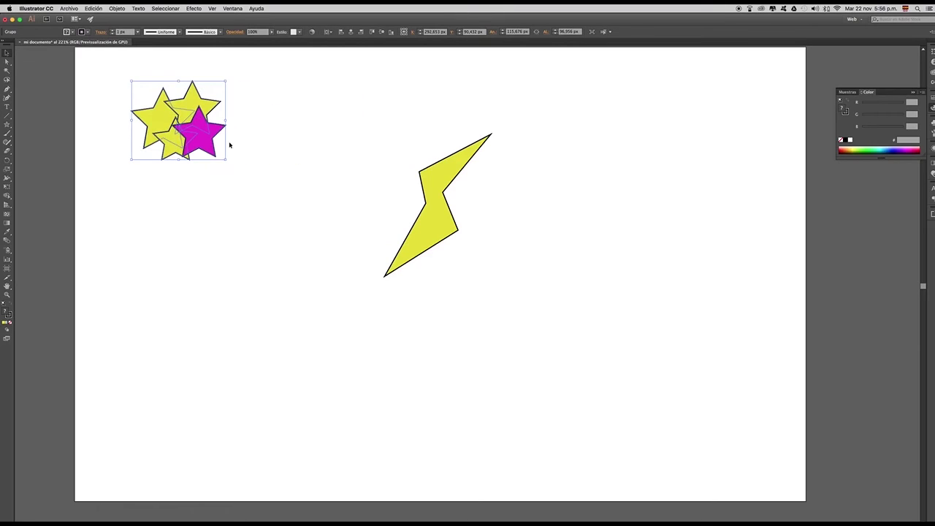
{"action": "left_click", "coordinate": [266, 174]}
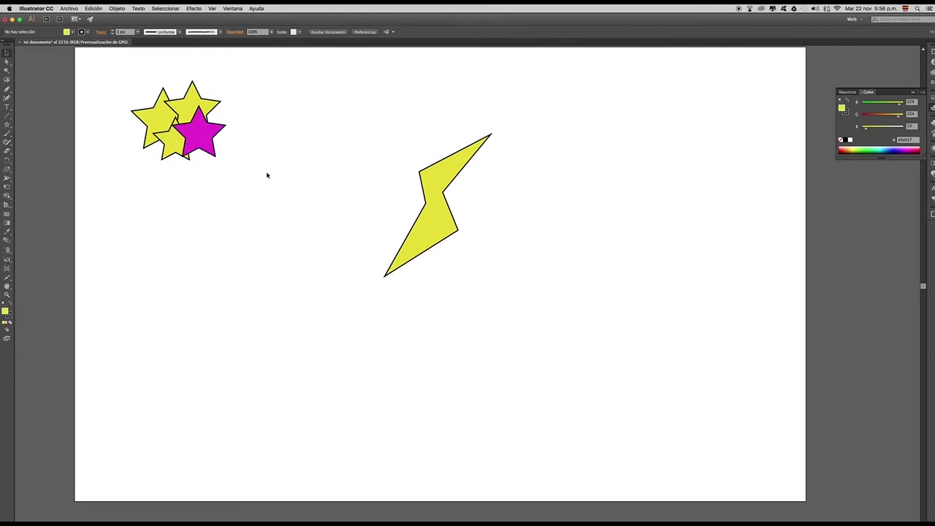
{"action": "left_click", "coordinate": [202, 138]}
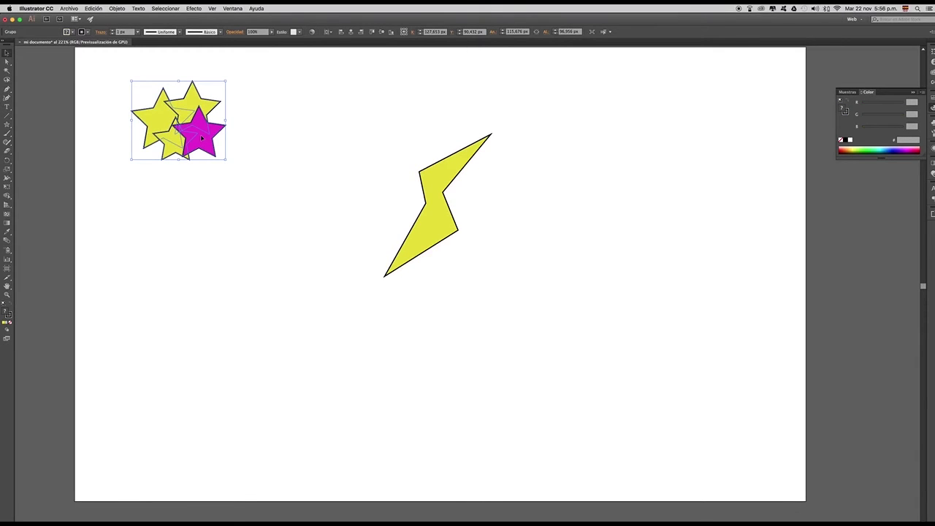
{"action": "left_click", "coordinate": [273, 192]}
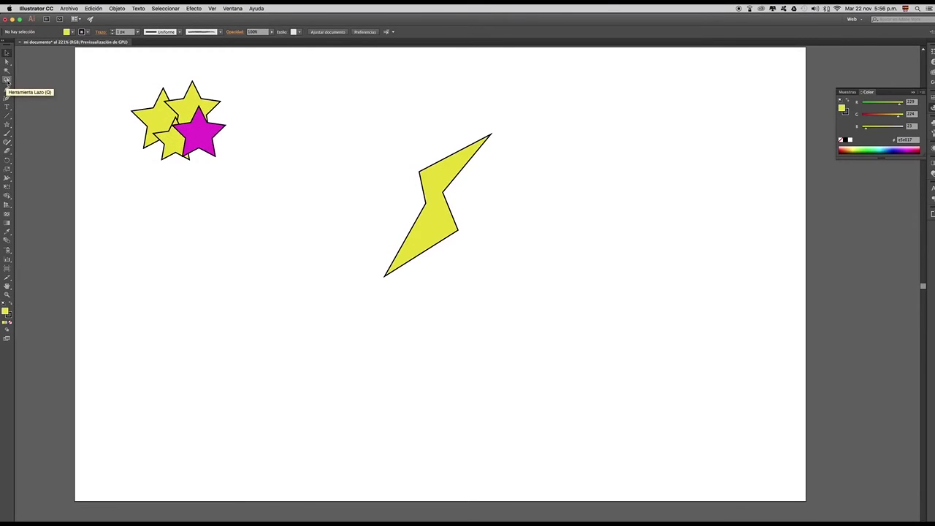
Select individual stars inside the group with the Lasso tool, picking the magenta star and each yellow star in turn
{"action": "left_click", "coordinate": [7, 80]}
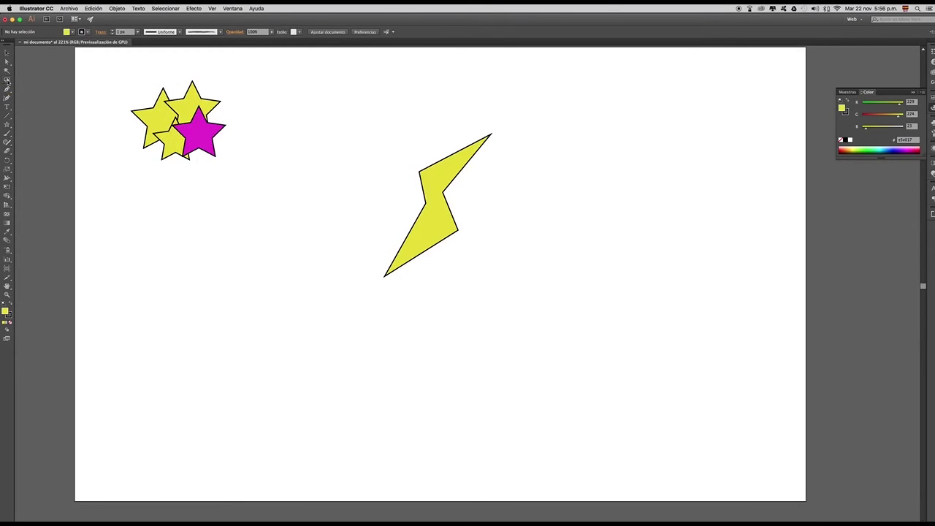
{"action": "mouse_move", "coordinate": [229, 162]}
{"action": "left_mouse_down"}
{"action": "mouse_move", "coordinate": [214, 158]}
{"action": "mouse_move", "coordinate": [213, 134]}
{"action": "mouse_move", "coordinate": [201, 125]}
{"action": "mouse_move", "coordinate": [192, 146]}
{"action": "mouse_move", "coordinate": [230, 164]}
{"action": "mouse_move", "coordinate": [207, 155]}
{"action": "mouse_move", "coordinate": [219, 155]}
{"action": "left_mouse_up"}
{"action": "left_click", "coordinate": [234, 171]}
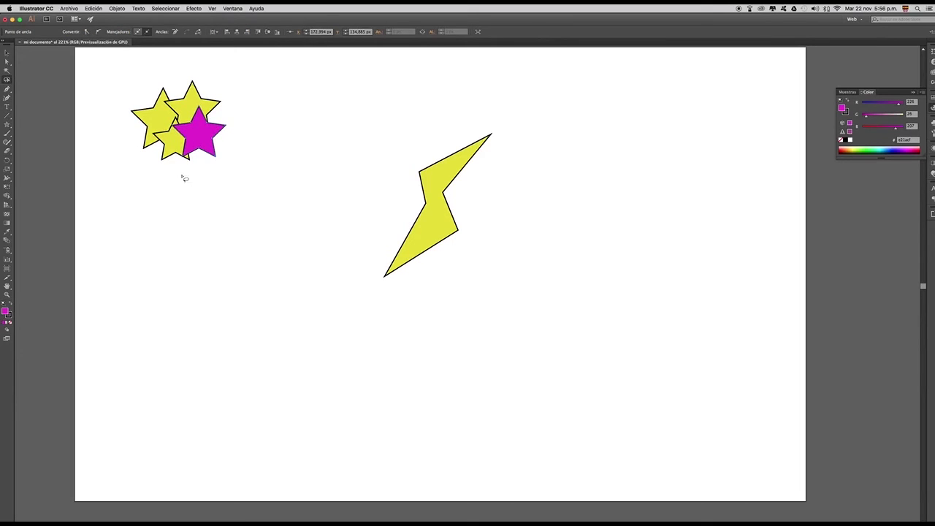
{"action": "mouse_move", "coordinate": [168, 168]}
{"action": "left_mouse_down"}
{"action": "mouse_move", "coordinate": [156, 157]}
{"action": "mouse_move", "coordinate": [168, 166]}
{"action": "left_mouse_up"}
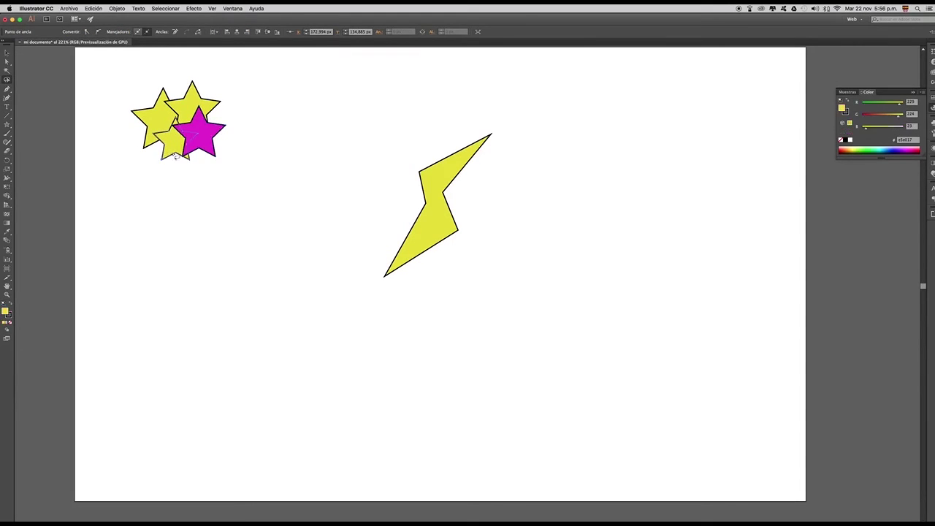
{"action": "mouse_move", "coordinate": [210, 96]}
{"action": "left_mouse_down"}
{"action": "mouse_move", "coordinate": [213, 111]}
{"action": "mouse_move", "coordinate": [208, 94]}
{"action": "left_mouse_up"}
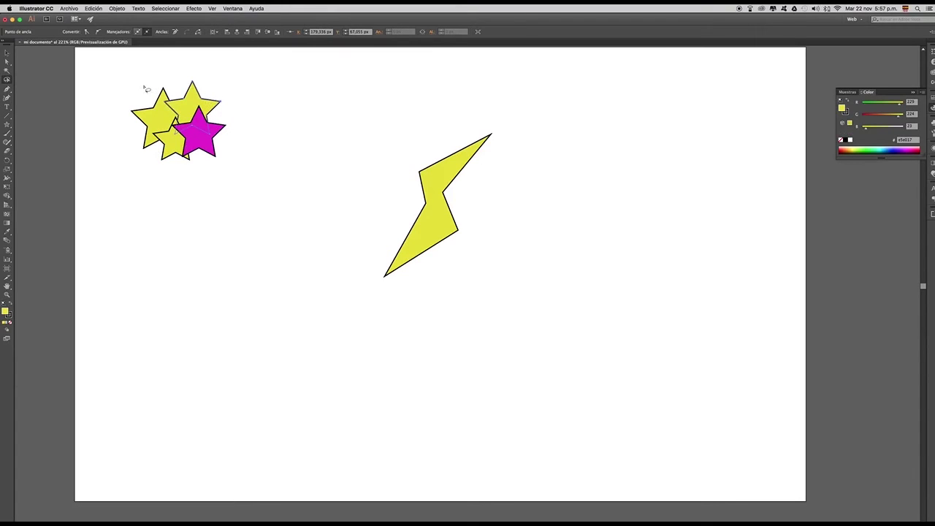
{"action": "left_click_drag", "start_coordinate": [143, 96], "coordinate": [138, 97]}
{"action": "mouse_move", "coordinate": [221, 157]}
{"action": "left_mouse_down"}
{"action": "mouse_move", "coordinate": [201, 142]}
{"action": "mouse_move", "coordinate": [221, 156]}
{"action": "left_mouse_up"}
Move the star group closer to the lightning bolt, then lasso its magenta star and move only that star above the bolt's upper tip with Direct Selection
{"action": "left_click", "coordinate": [7, 54]}
{"action": "left_click_drag", "start_coordinate": [198, 153], "coordinate": [358, 155]}
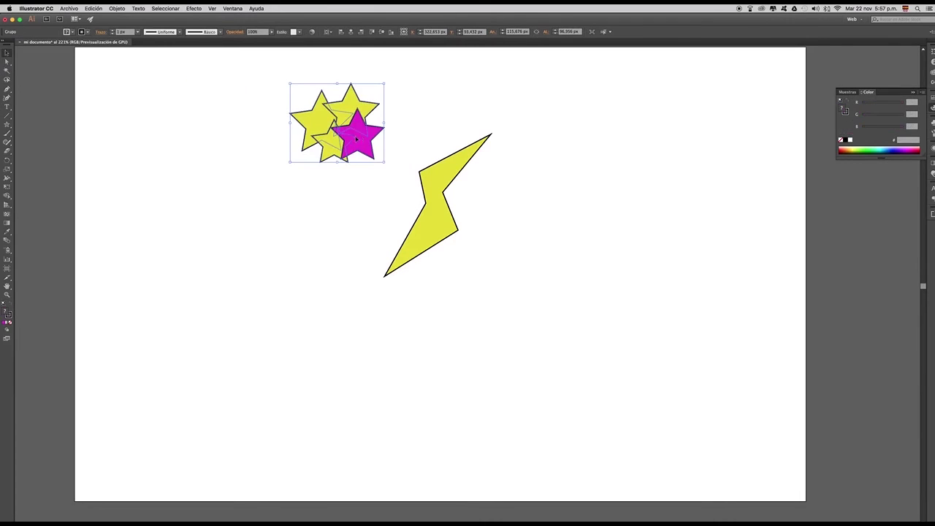
{"action": "left_click", "coordinate": [6, 79]}
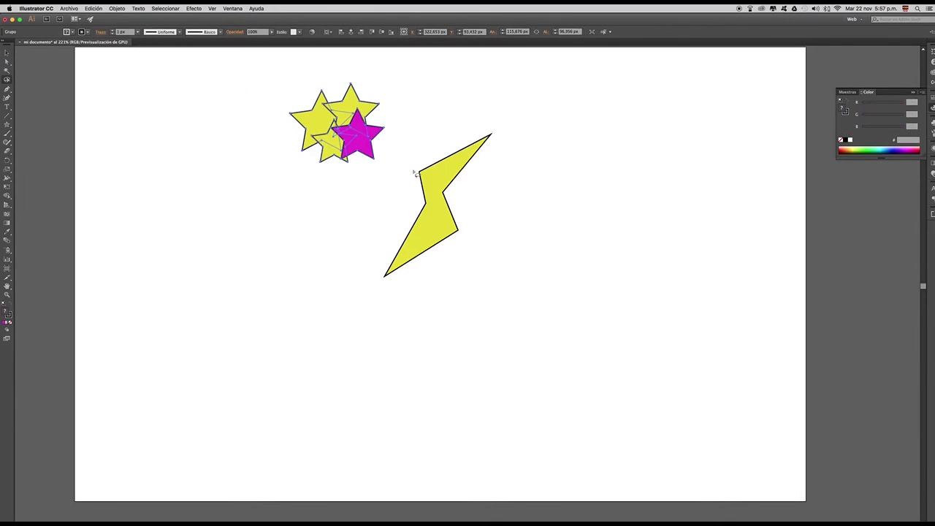
{"action": "left_click", "coordinate": [372, 168]}
{"action": "mouse_move", "coordinate": [385, 169]}
{"action": "left_mouse_down"}
{"action": "mouse_move", "coordinate": [382, 146]}
{"action": "mouse_move", "coordinate": [376, 163]}
{"action": "left_mouse_up"}
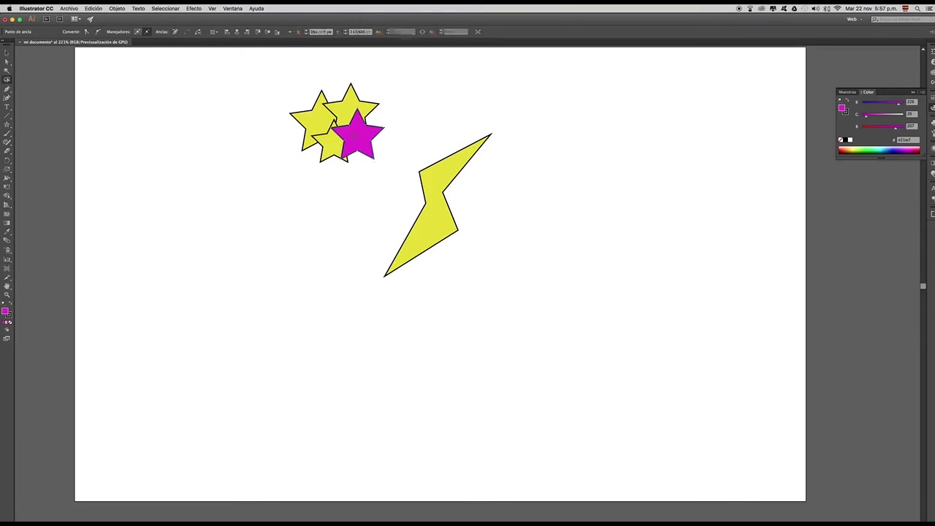
{"action": "left_click", "coordinate": [7, 62]}
{"action": "left_click_drag", "start_coordinate": [357, 135], "coordinate": [491, 108]}
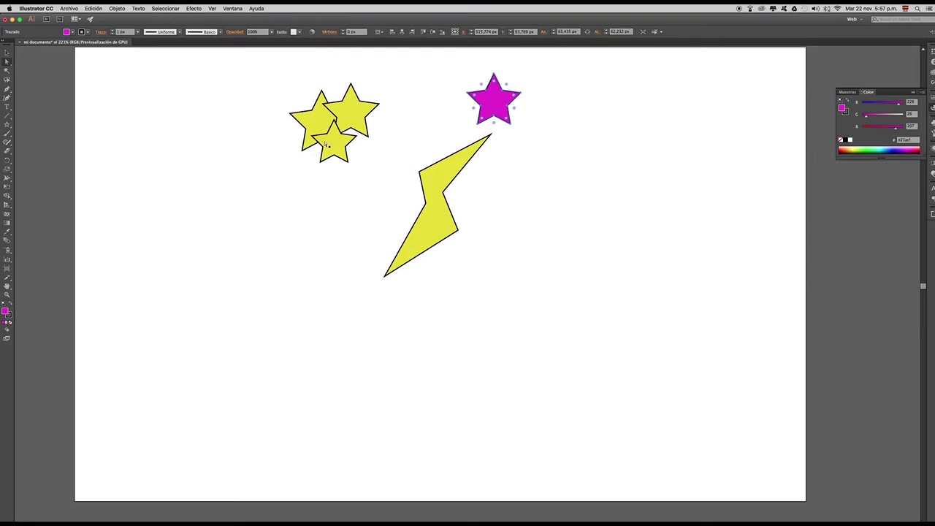
Select the whole star group, including the separated magenta star, with the Selection tool and move it back to the left, away from the bolt
{"action": "key", "text": "v"}
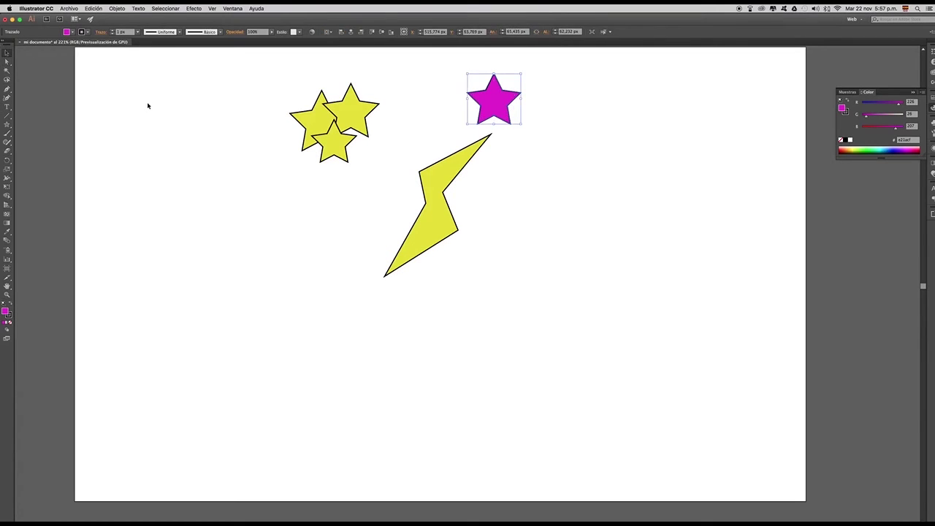
{"action": "left_click", "coordinate": [146, 106]}
{"action": "left_click", "coordinate": [345, 111]}
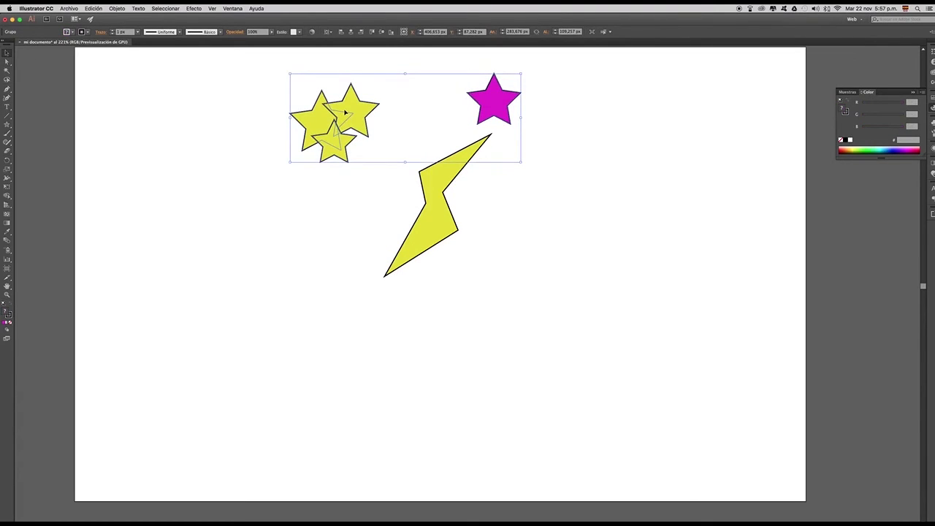
{"action": "left_click_drag", "start_coordinate": [345, 112], "coordinate": [176, 109]}
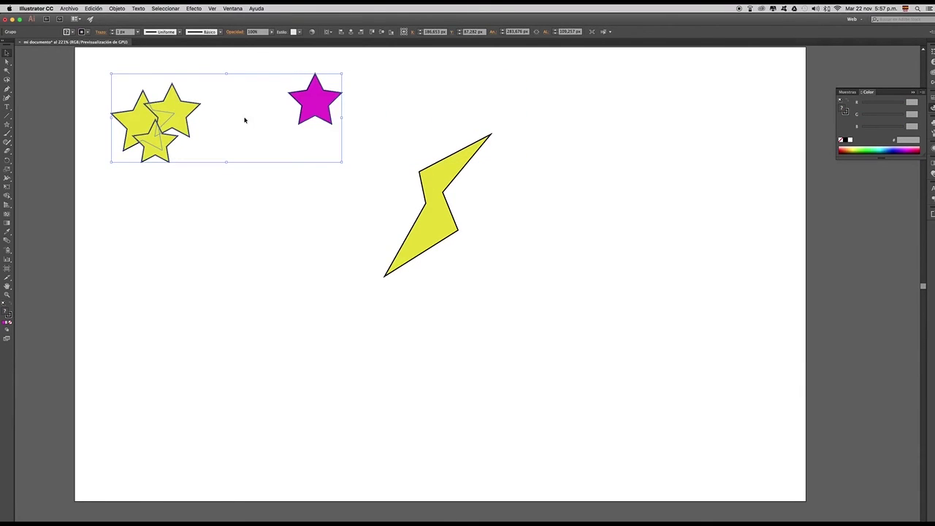
Ungroup the four stars and clear the selection
{"action": "left_click", "coordinate": [118, 8]}
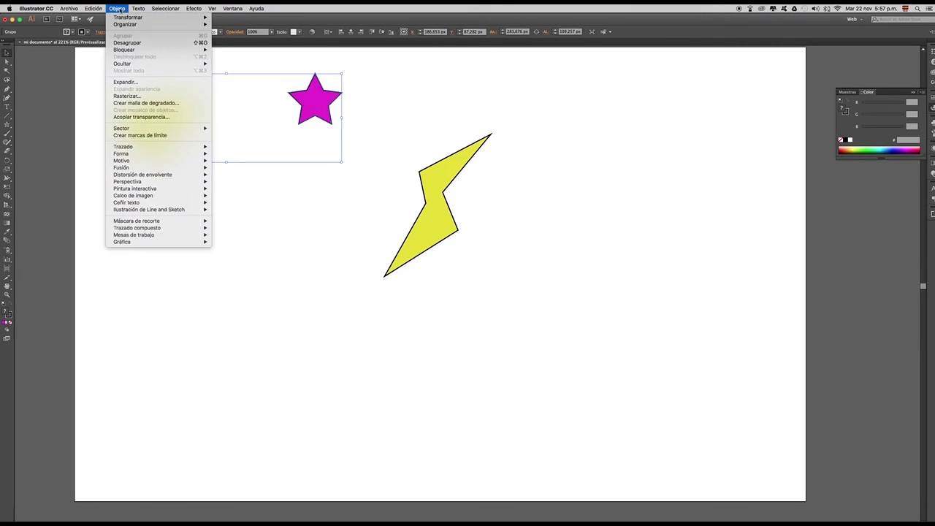
{"action": "left_click", "coordinate": [136, 43]}
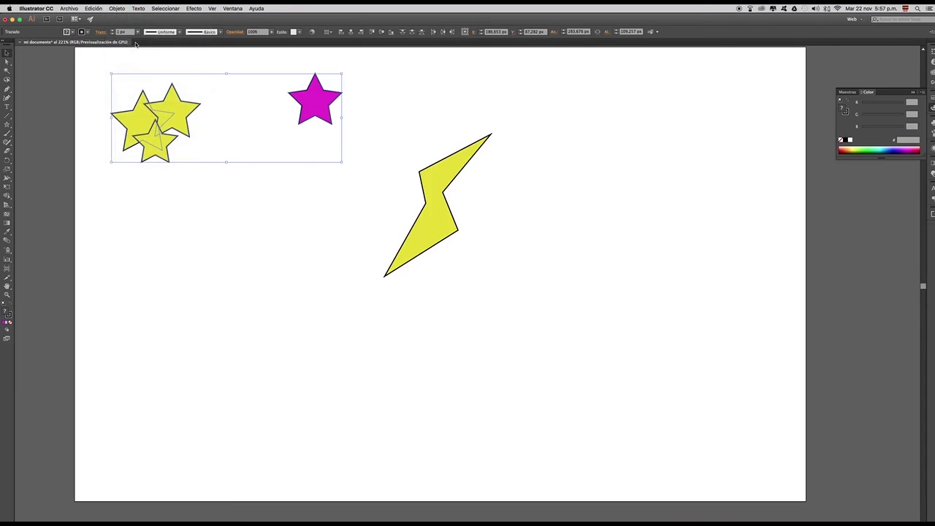
{"action": "left_click", "coordinate": [228, 206]}
Select the magenta star and each yellow star individually to check that they are independent objects
{"action": "left_click", "coordinate": [317, 108]}
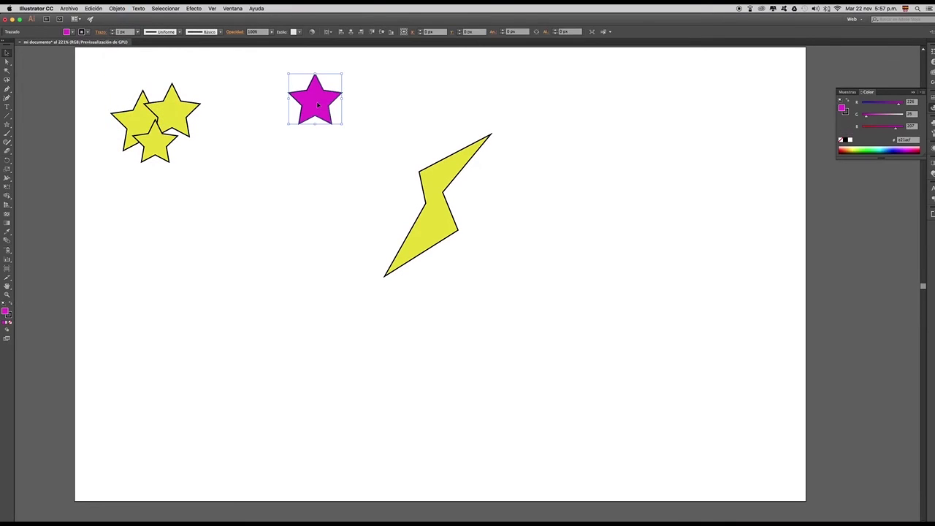
{"action": "left_click", "coordinate": [167, 110]}
{"action": "left_click", "coordinate": [179, 110]}
{"action": "left_click", "coordinate": [151, 147]}
{"action": "left_click", "coordinate": [143, 113]}
{"action": "left_click", "coordinate": [189, 107]}
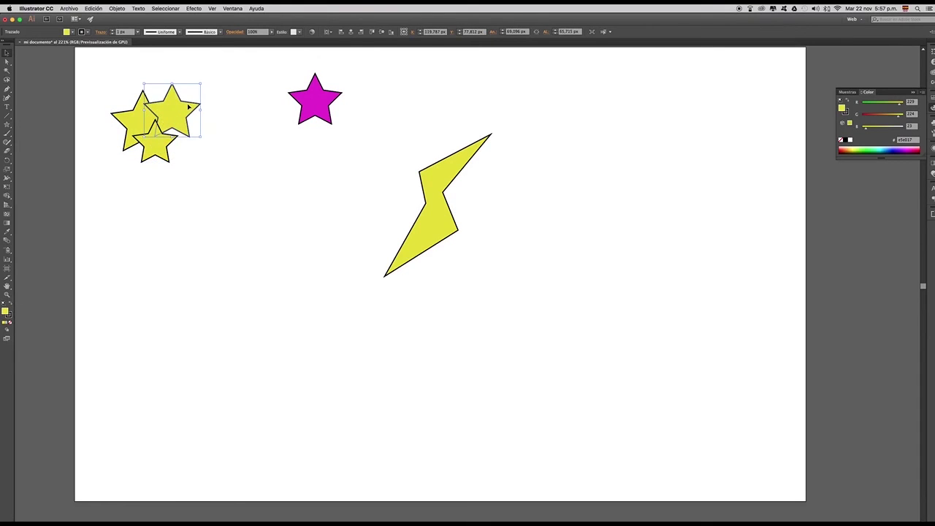
Select all the stars together with the lightning bolt and delete them from the artboard
{"action": "scroll", "coordinate": [162, 90], "scroll_direction": "right", "scroll_amount": 1}
{"action": "left_click_drag", "start_coordinate": [101, 73], "coordinate": [499, 290]}
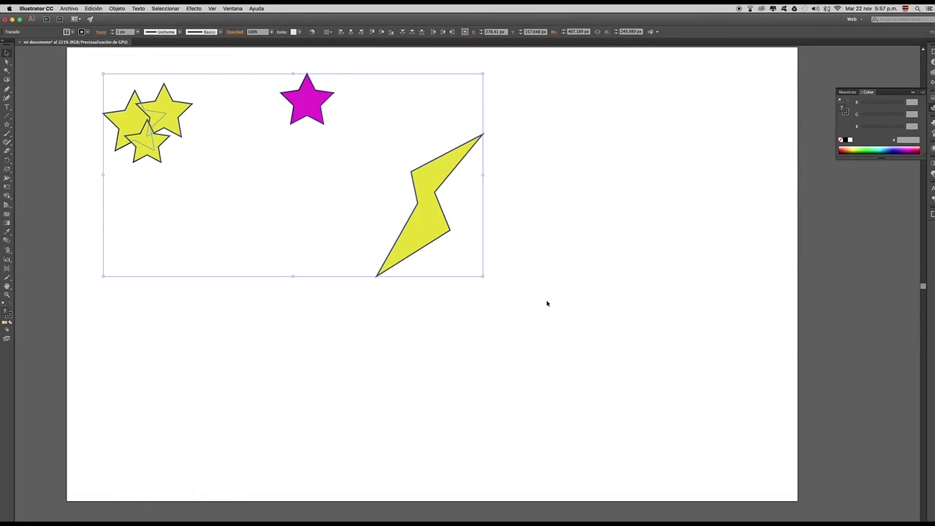
{"action": "key", "text": "Delete"}
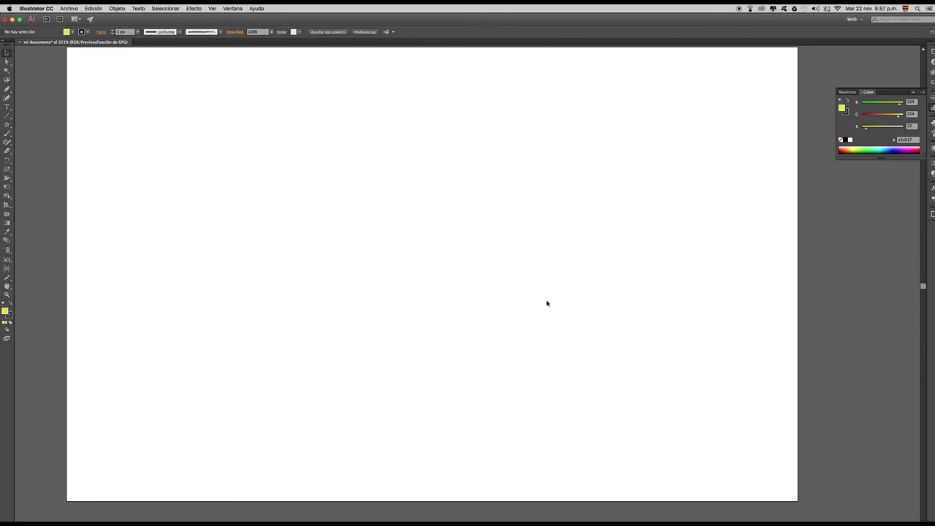